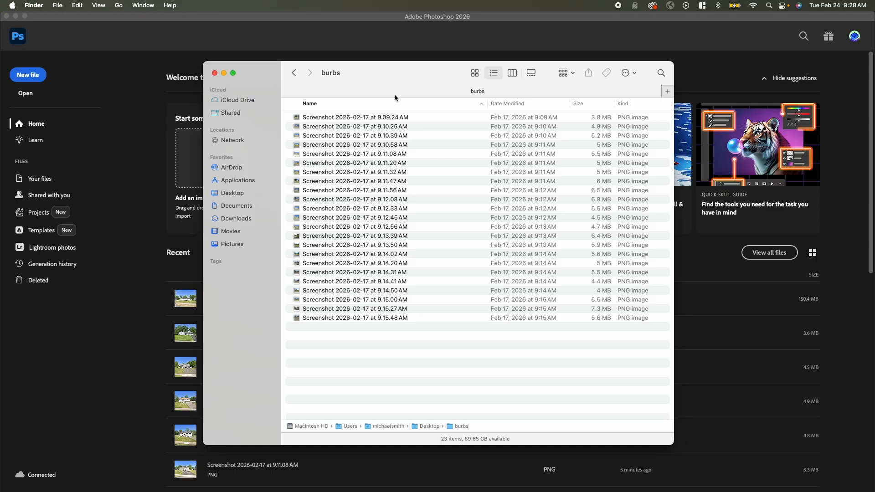
Preview several of the house screenshots in the burbs folder
{"action": "mouse_move", "coordinate": [393, 93]}
{"action": "left_mouse_down"}
{"action": "mouse_move", "coordinate": [405, 104]}
{"action": "mouse_move", "coordinate": [398, 137]}
{"action": "mouse_move", "coordinate": [360, 119]}
{"action": "mouse_move", "coordinate": [382, 82]}
{"action": "left_mouse_up"}
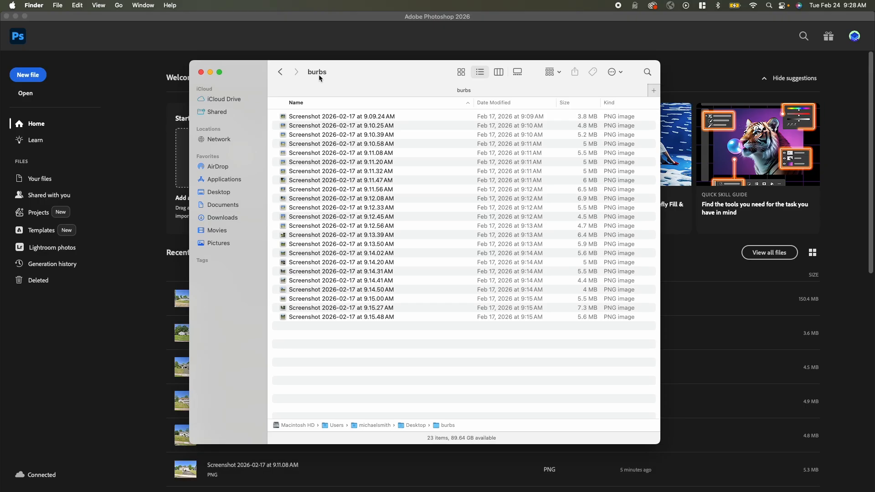
{"action": "left_click", "coordinate": [313, 128]}
{"action": "key", "text": "space"}
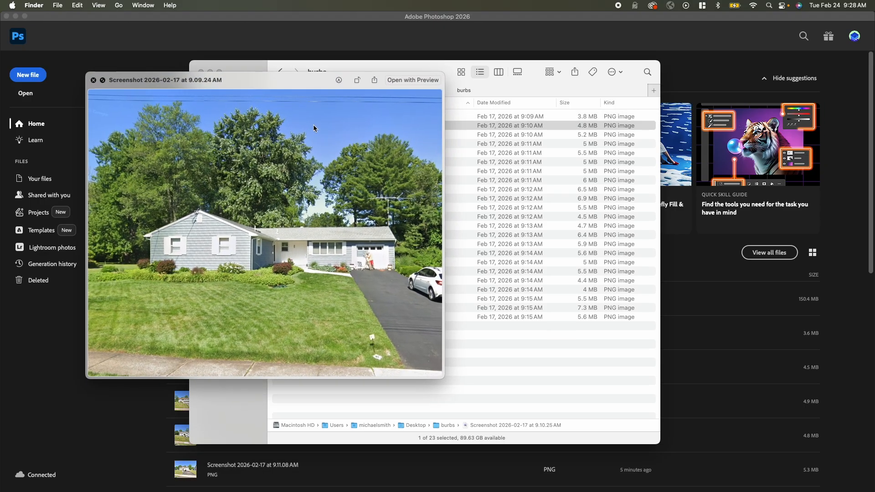
{"action": "key", "text": "Down"}
{"action": "key", "text": "Down"}
{"action": "key", "text": "Down"}
{"action": "key", "text": "Down"}
{"action": "key", "text": "Down"}
{"action": "key", "text": "Down"}
{"action": "key", "text": "Down"}
{"action": "key", "text": "Down"}
{"action": "key", "text": "Down"}
{"action": "key", "text": "Down"}
{"action": "key", "text": "Down"}
{"action": "key", "text": "Down"}
{"action": "key", "text": "space"}
{"action": "key", "text": "space"}
{"action": "key", "text": "Down"}
{"action": "key", "text": "Down"}
{"action": "key", "text": "Down"}
{"action": "key", "text": "space"}
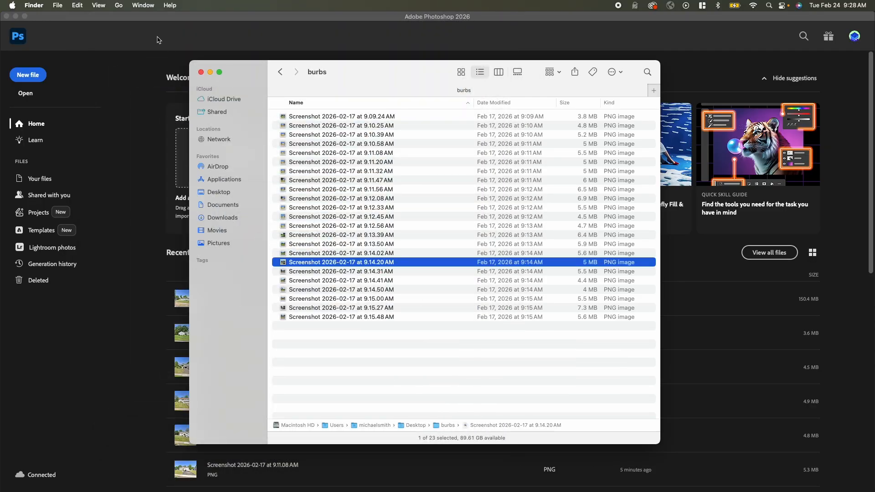
Switch to Photoshop and load all PNG screenshots from the burbs folder into one layer stack, without automatic alignment
{"action": "left_click", "coordinate": [115, 30]}
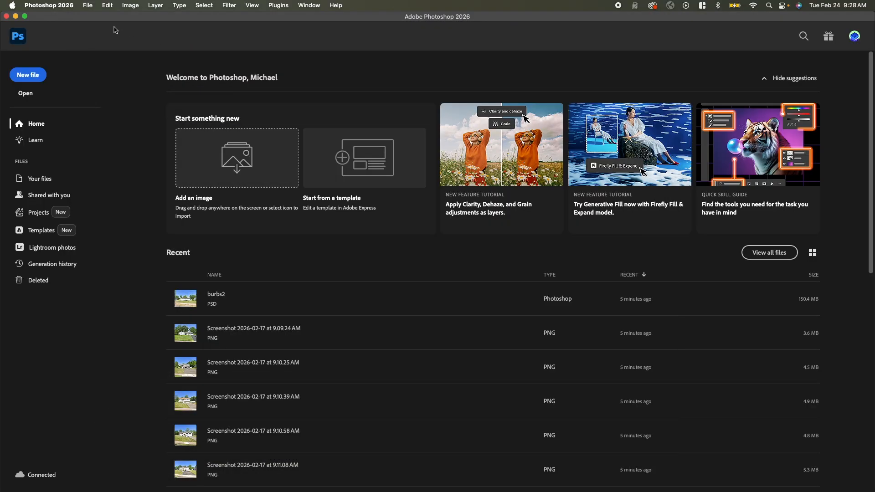
{"action": "left_click", "coordinate": [92, 6]}
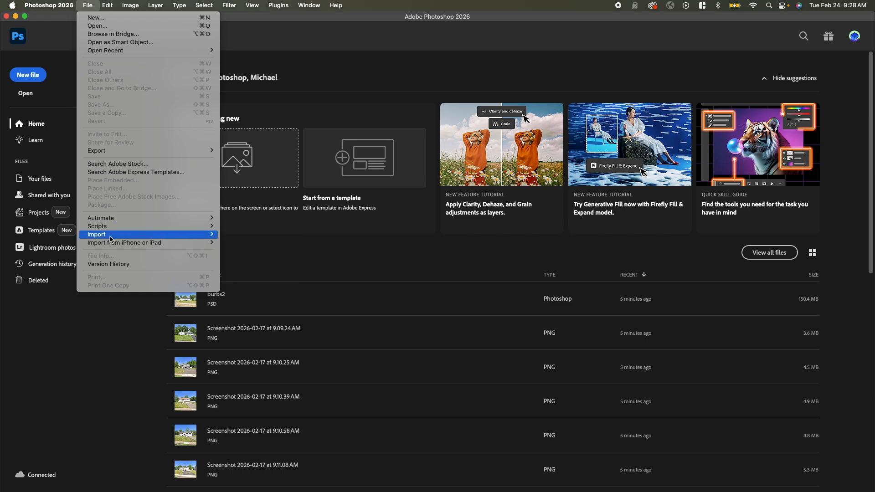
{"action": "mouse_move", "coordinate": [114, 232]}
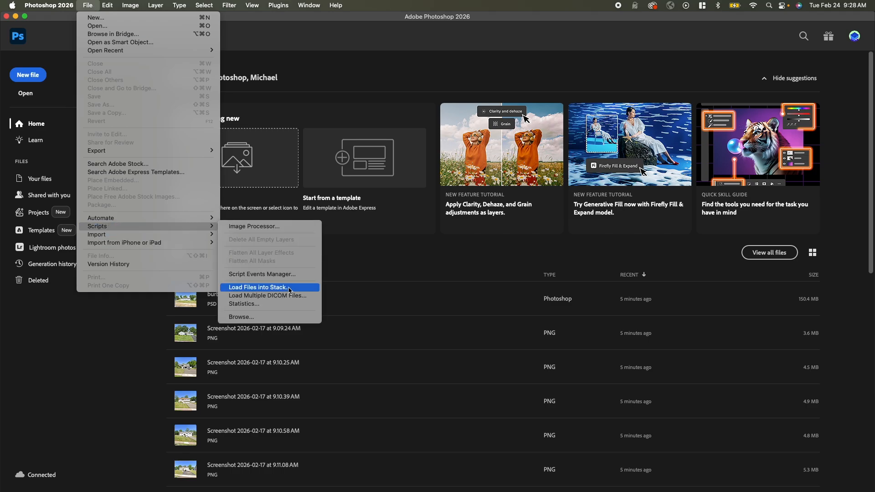
{"action": "left_click", "coordinate": [289, 289]}
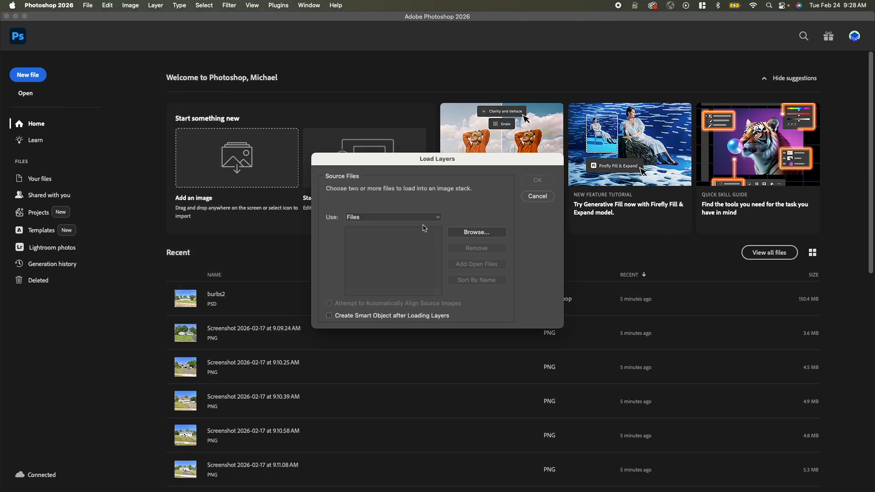
{"action": "left_click", "coordinate": [476, 233]}
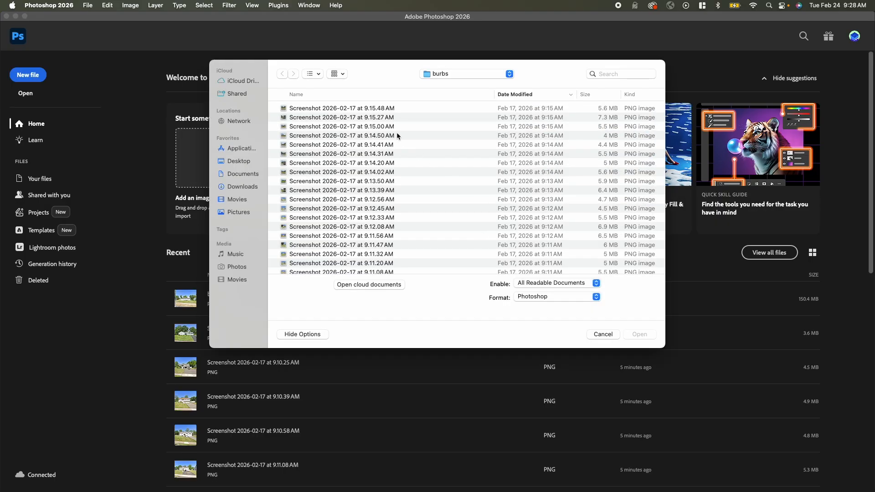
{"action": "left_click", "coordinate": [416, 136]}
{"action": "key", "text": "super+a"}
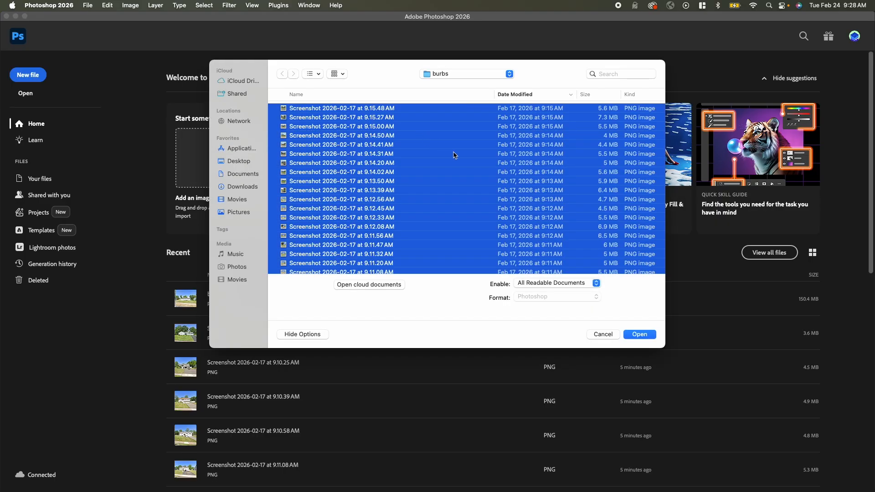
{"action": "left_click", "coordinate": [639, 335]}
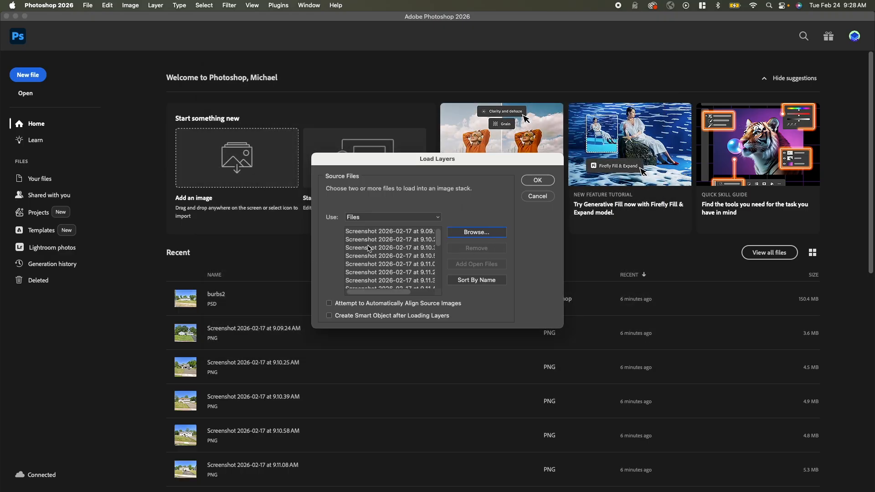
{"action": "left_click", "coordinate": [537, 181]}
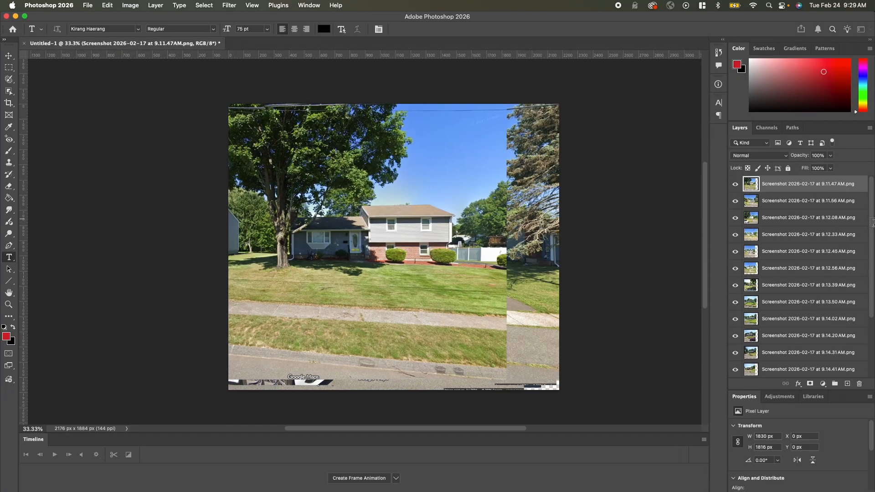
Scale up the top layer, Screenshot 2026-02-17 at 9.09.24 AM, with Free Transform to about 2060 × 1672 px
{"action": "scroll", "coordinate": [815, 243], "scroll_direction": "down", "scroll_amount": 5}
{"action": "scroll", "coordinate": [815, 243], "scroll_direction": "up", "scroll_amount": 5}
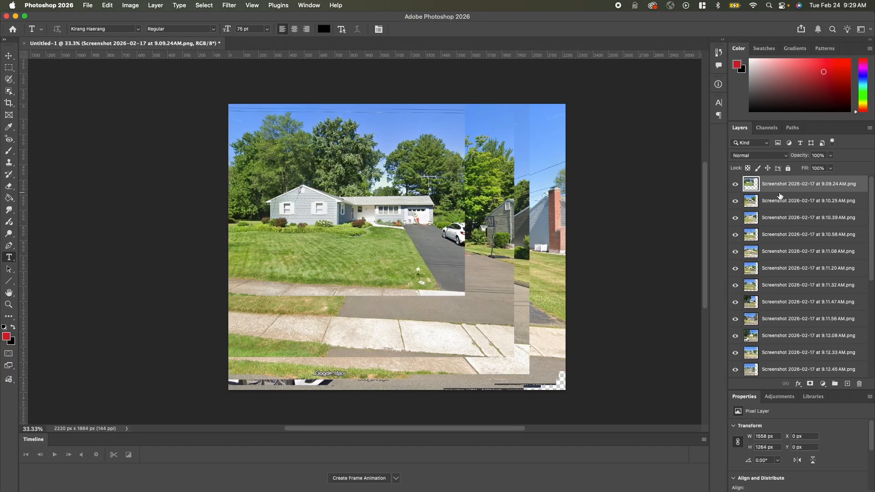
{"action": "left_click", "coordinate": [790, 207]}
{"action": "left_click", "coordinate": [781, 184]}
{"action": "left_click", "coordinate": [790, 206]}
{"action": "left_click", "coordinate": [782, 185]}
{"action": "left_click", "coordinate": [107, 6]}
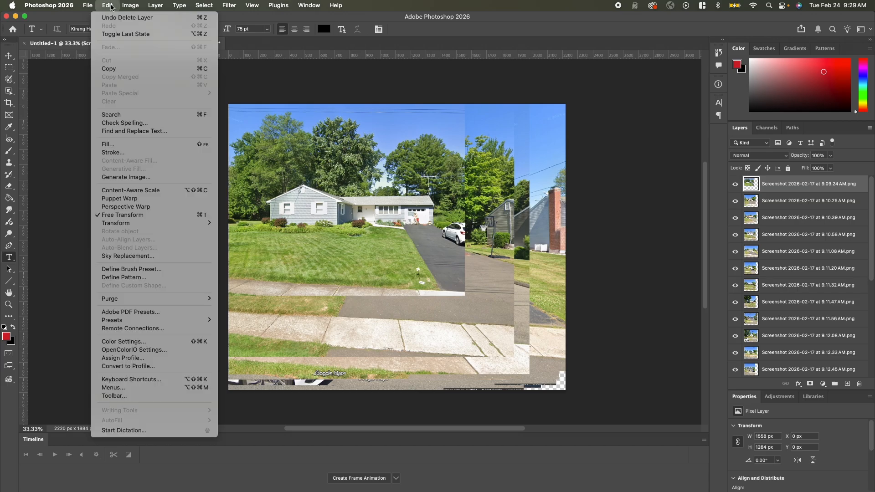
{"action": "mouse_move", "coordinate": [121, 227]}
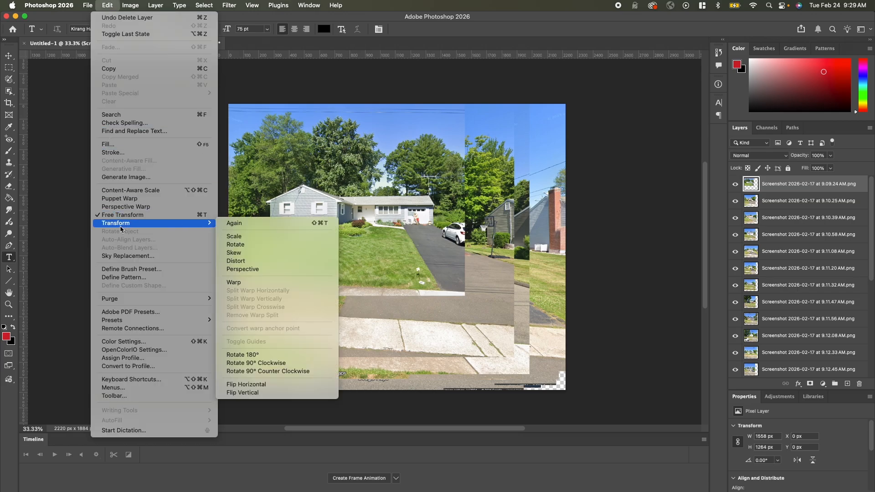
{"action": "left_click", "coordinate": [160, 219]}
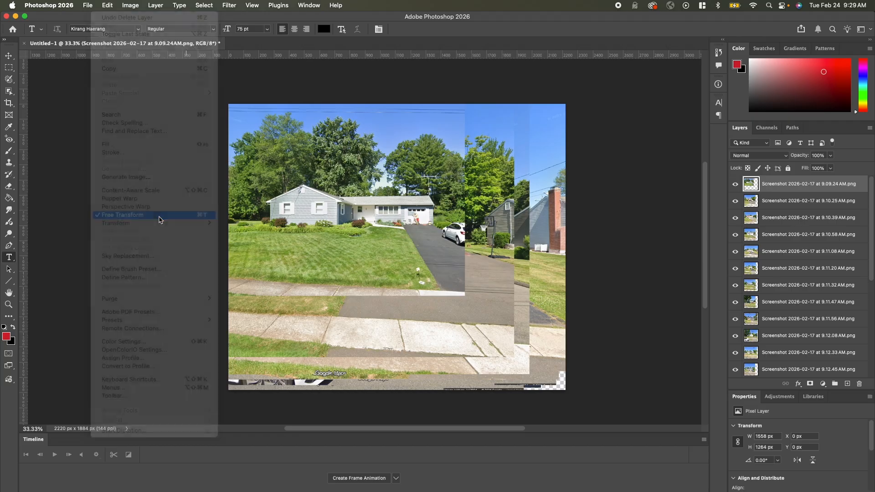
{"action": "left_click_drag", "start_coordinate": [464, 295], "coordinate": [542, 356]}
{"action": "key", "text": "Return"}
{"action": "key", "text": "t"}
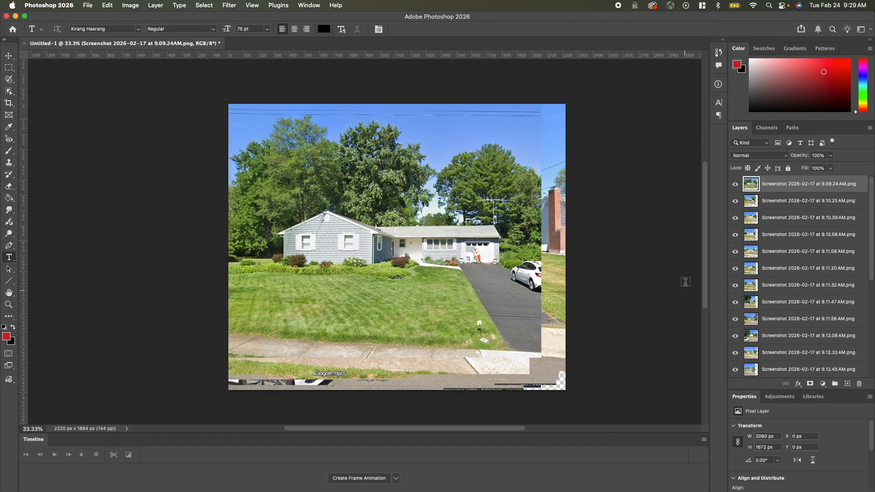
Crop the canvas to about 1960 × 1623 px to trim the uneven outer edges of the stacked photos
{"action": "left_click", "coordinate": [801, 202]}
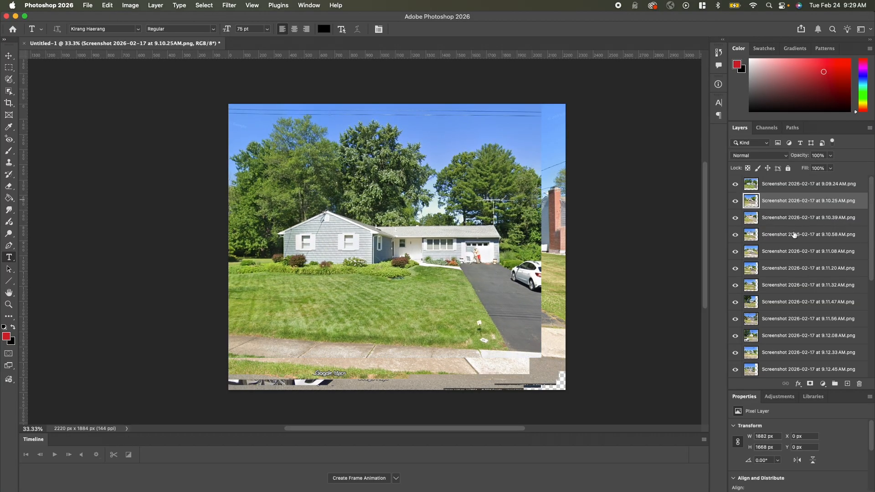
{"action": "left_click", "coordinate": [781, 223]}
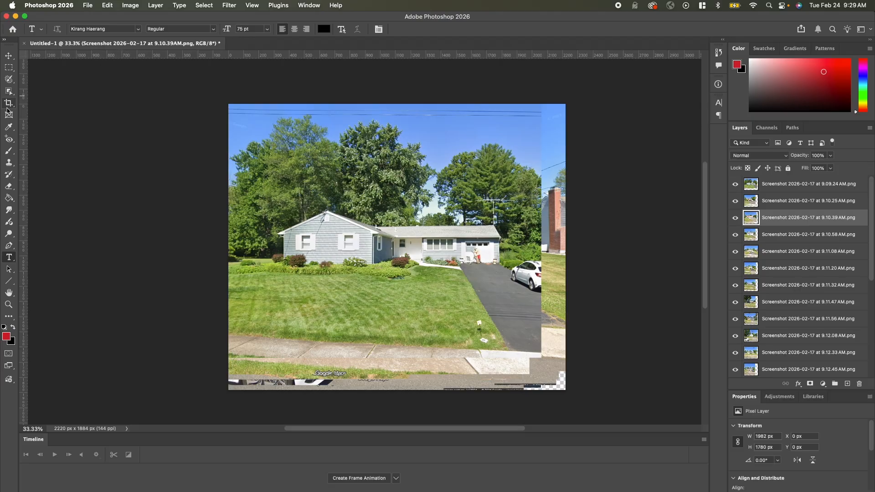
{"action": "left_click", "coordinate": [9, 104]}
{"action": "left_click_drag", "start_coordinate": [566, 392], "coordinate": [547, 373]}
{"action": "key", "text": "Return"}
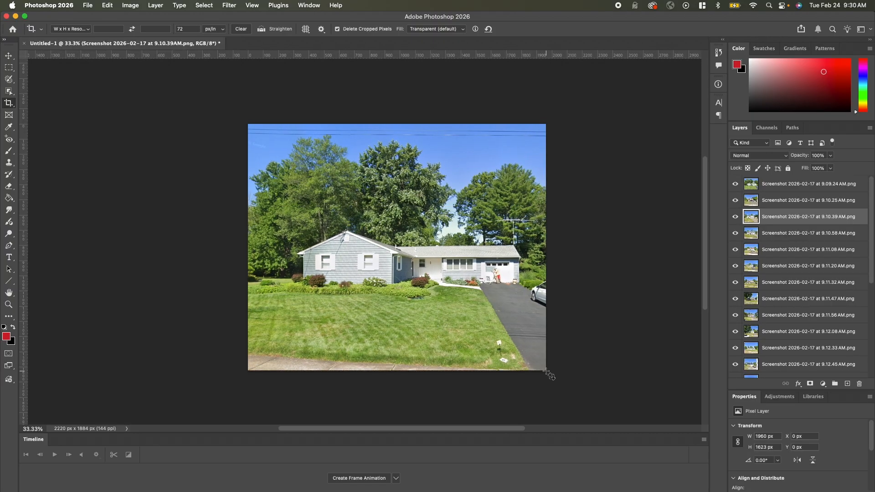
Toggle the visibility of the top two layers to compare the cropped photos
{"action": "left_click", "coordinate": [734, 184]}
{"action": "left_click", "coordinate": [736, 200]}
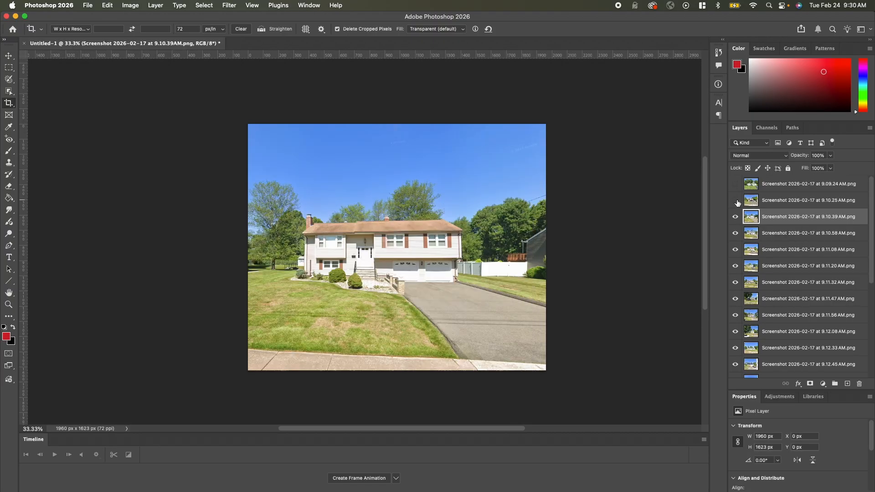
{"action": "left_click", "coordinate": [735, 183]}
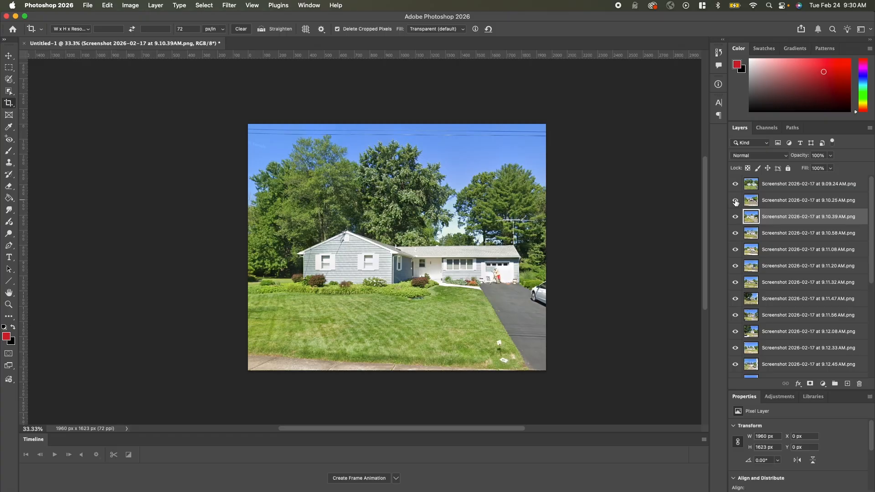
Create a frame animation from the top layer and make frames from all the layers
{"action": "left_click", "coordinate": [785, 189]}
{"action": "scroll", "coordinate": [785, 194], "scroll_direction": "down", "scroll_amount": 5}
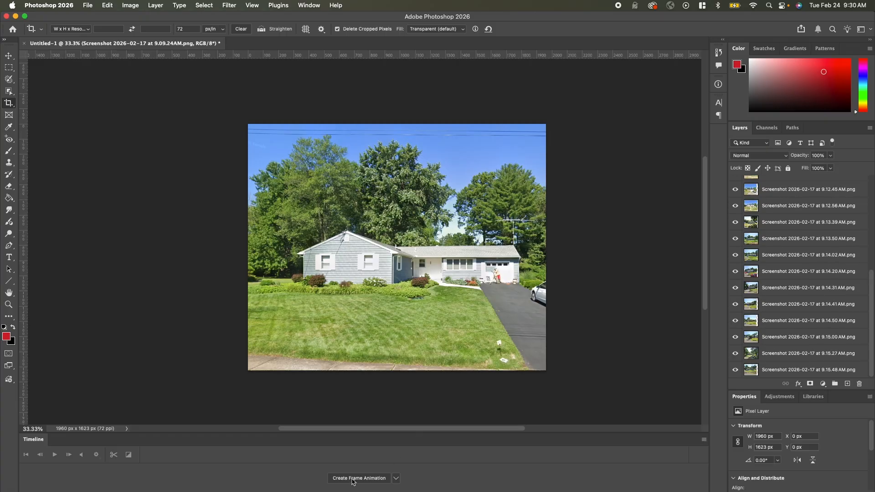
{"action": "left_click", "coordinate": [309, 6]}
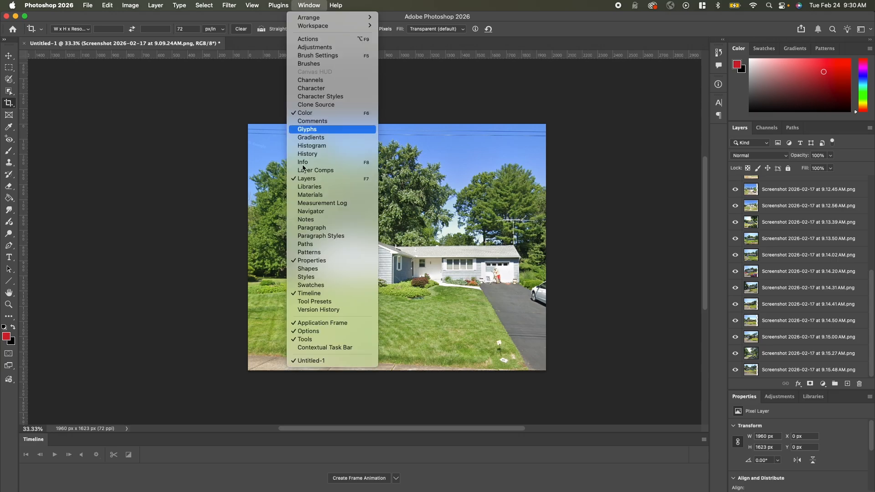
{"action": "left_click", "coordinate": [285, 467]}
{"action": "left_click", "coordinate": [359, 479]}
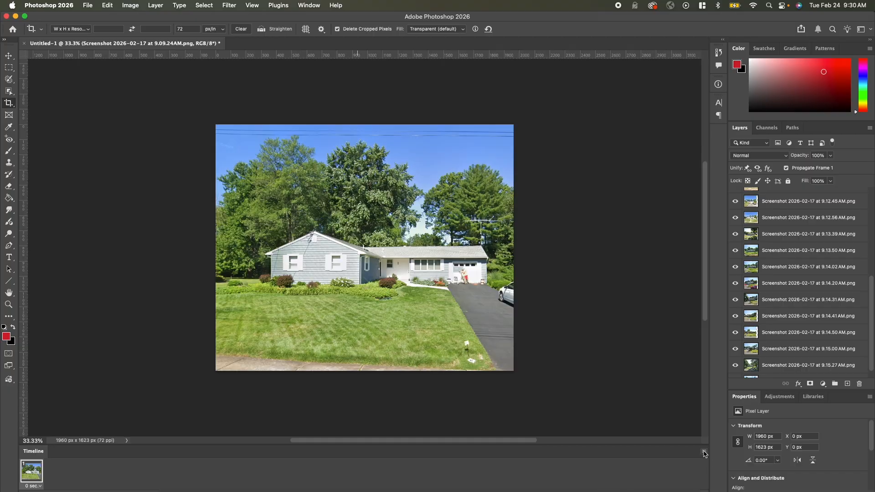
{"action": "left_click", "coordinate": [704, 452]}
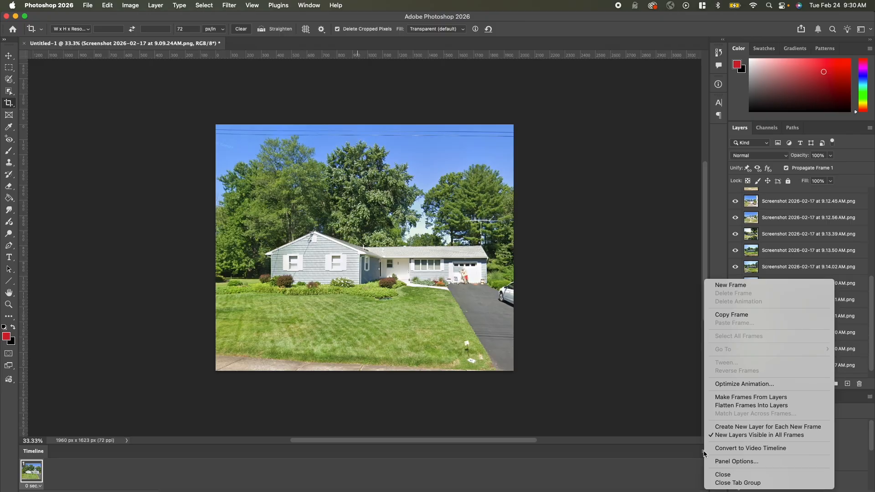
{"action": "left_click", "coordinate": [743, 399]}
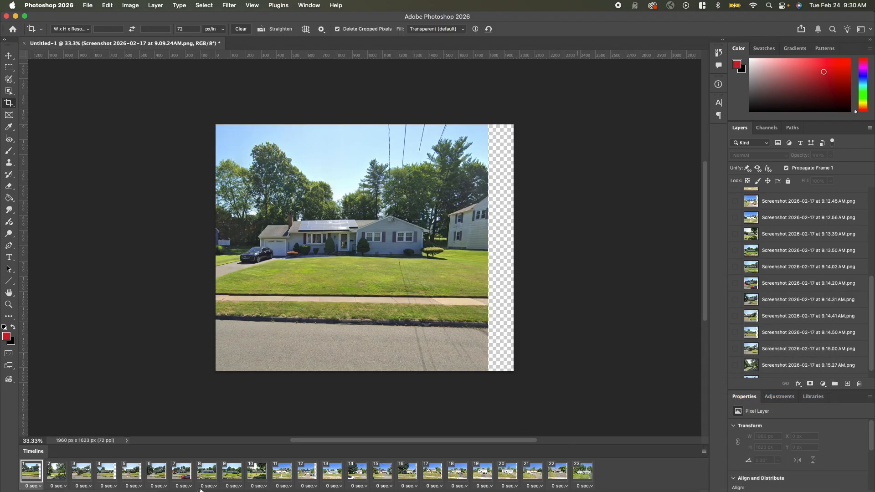
Preview the animation and crop the canvas to about 1648 × 1623 px, removing the transparent strip beside the photos
{"action": "key", "text": "space"}
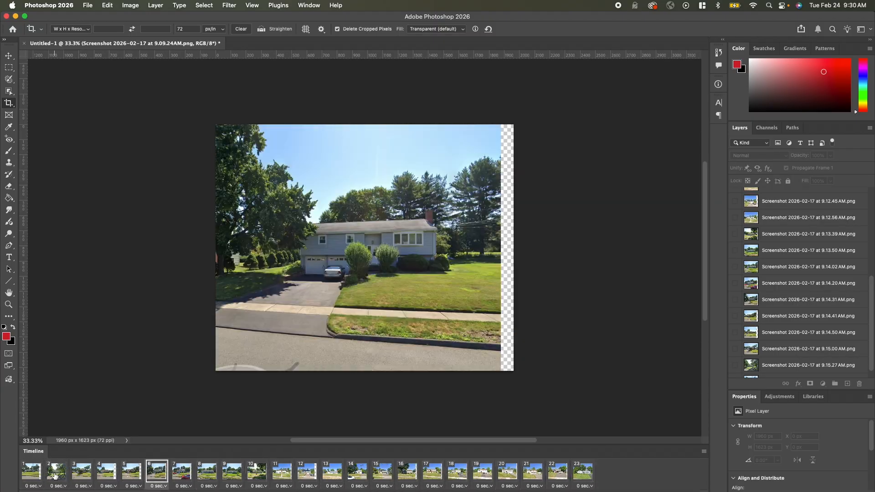
{"action": "key", "text": "space"}
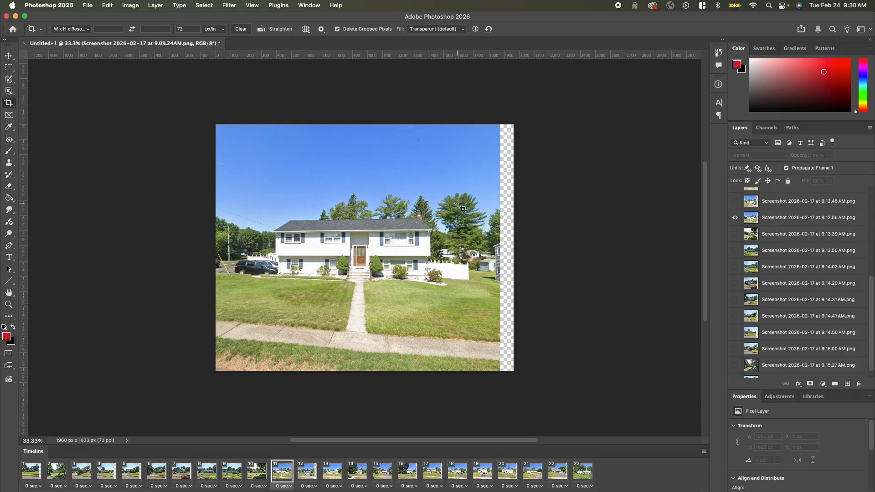
{"action": "left_click", "coordinate": [9, 104]}
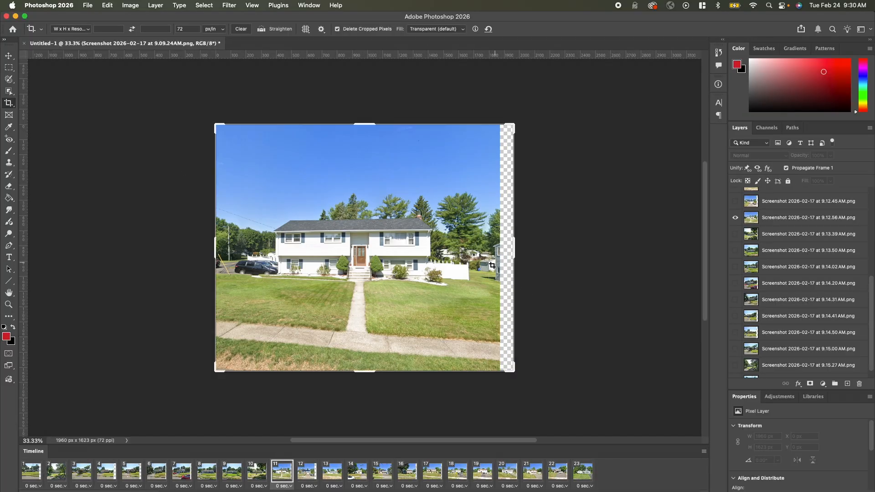
{"action": "left_click_drag", "start_coordinate": [514, 249], "coordinate": [492, 248]}
{"action": "key", "text": "Return"}
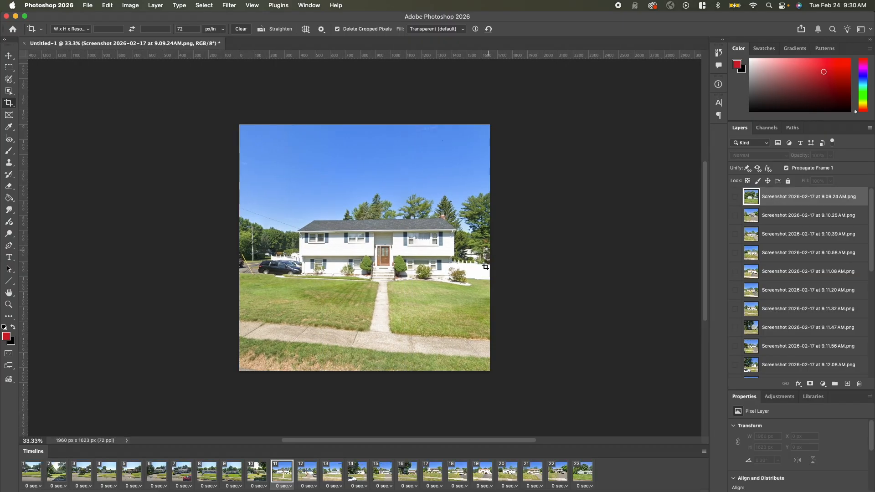
Play the cropped animation and set the delay of all frames to 0.2 seconds
{"action": "key", "text": "space"}
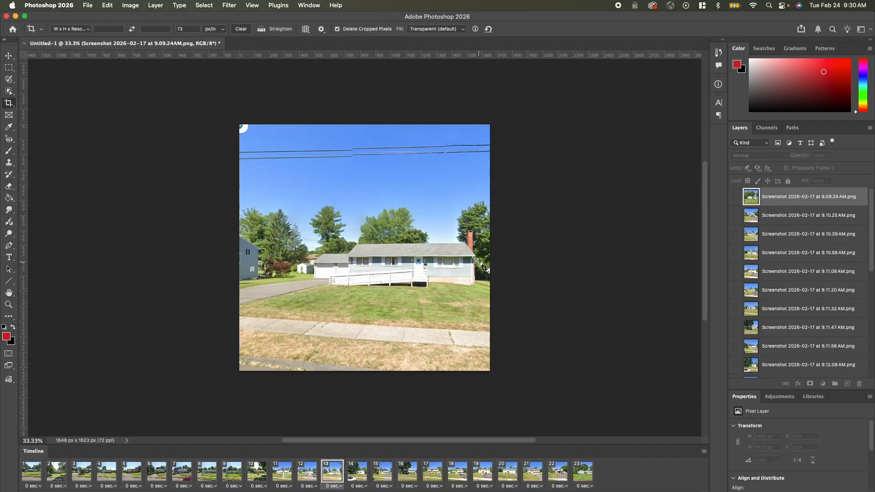
{"action": "left_click", "coordinate": [33, 473]}
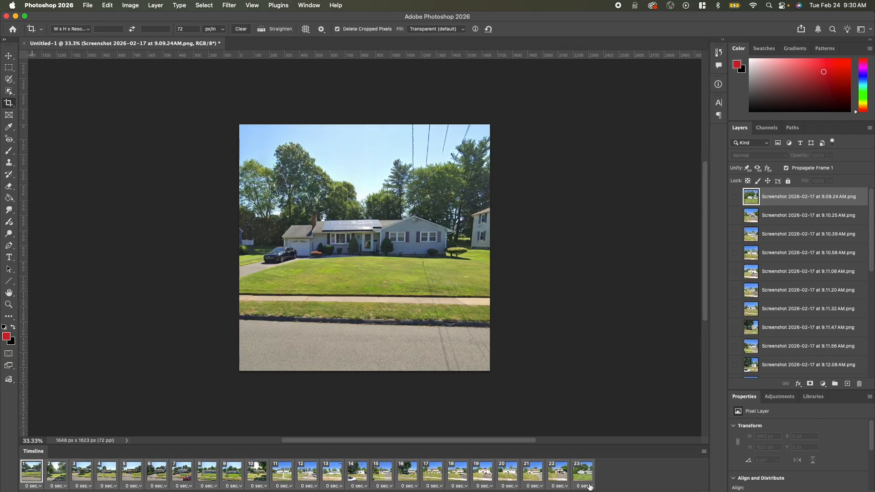
{"action": "left_click", "coordinate": [589, 486]}
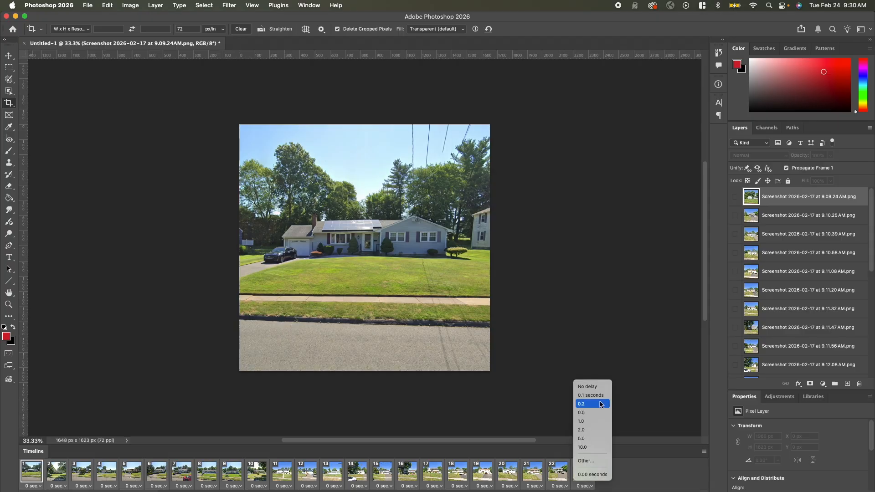
{"action": "left_click", "coordinate": [601, 405]}
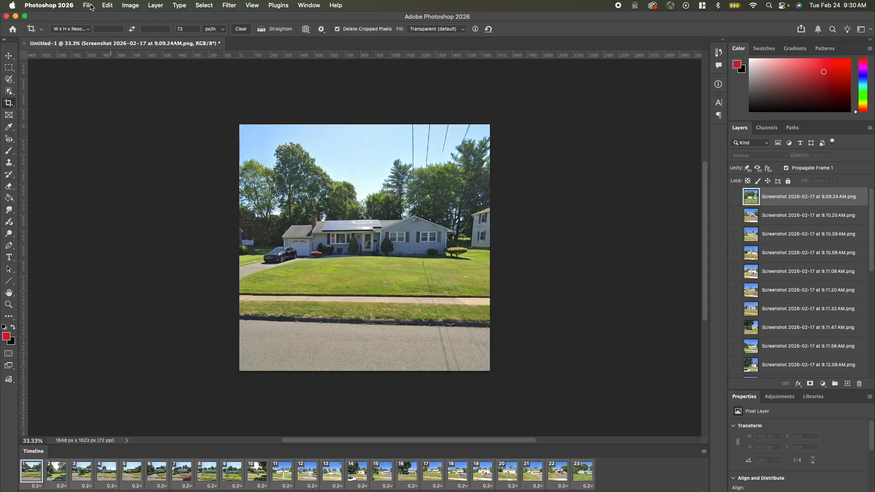
Export the animation with Save for Web as a 600 px wide GIF named burbs in the burbs folder
{"action": "left_click", "coordinate": [88, 6]}
{"action": "mouse_move", "coordinate": [112, 153]}
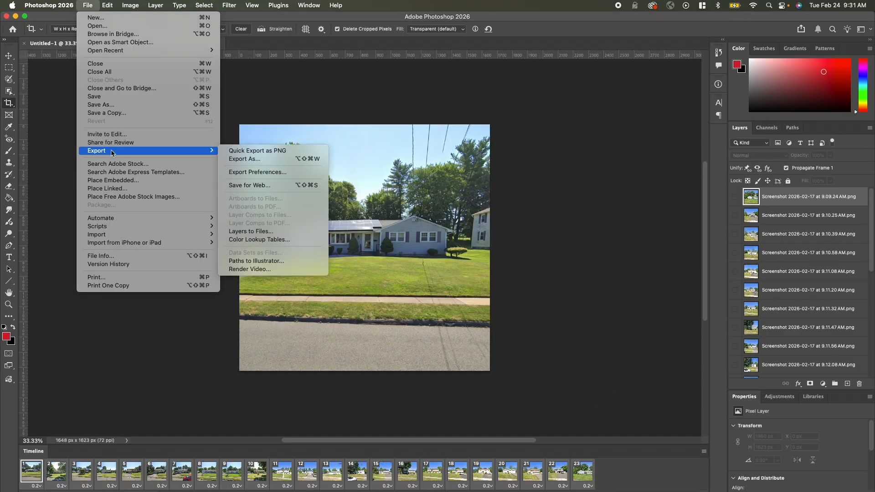
{"action": "left_click", "coordinate": [249, 185]}
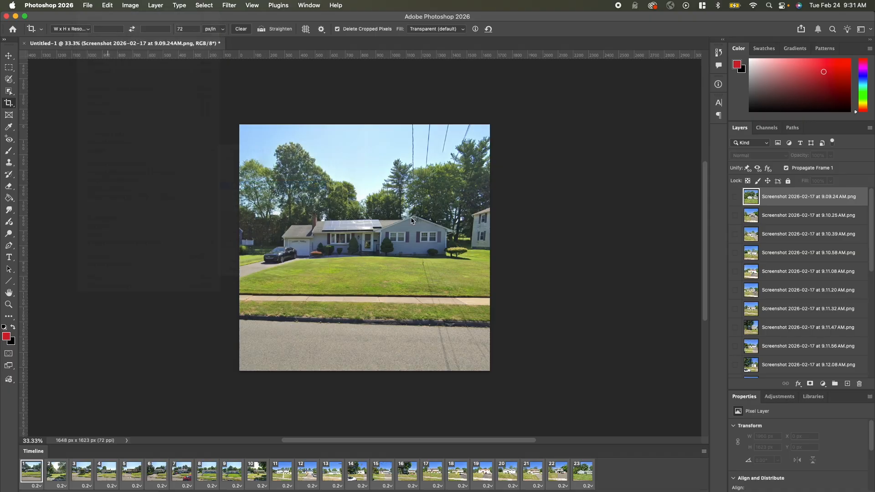
{"action": "double_click", "coordinate": [674, 328]}
{"action": "type", "text": "800"}
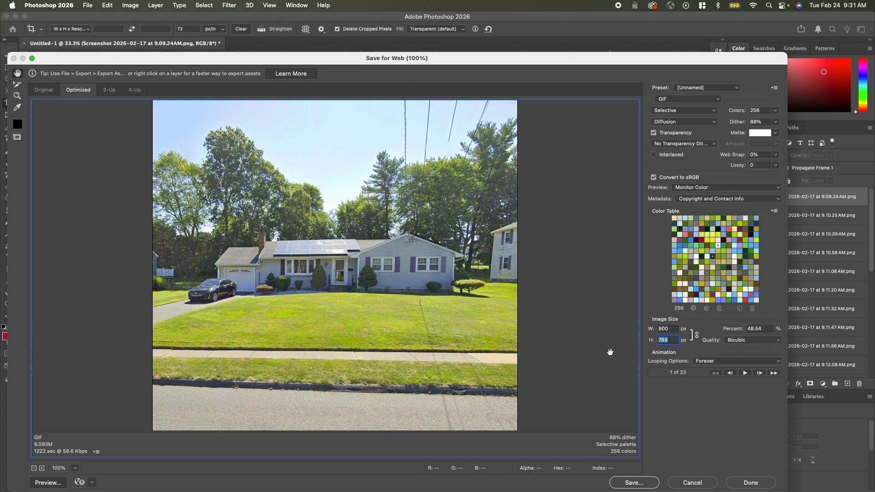
{"action": "left_click", "coordinate": [675, 328]}
{"action": "type", "text": "600"}
{"action": "key", "text": "Return"}
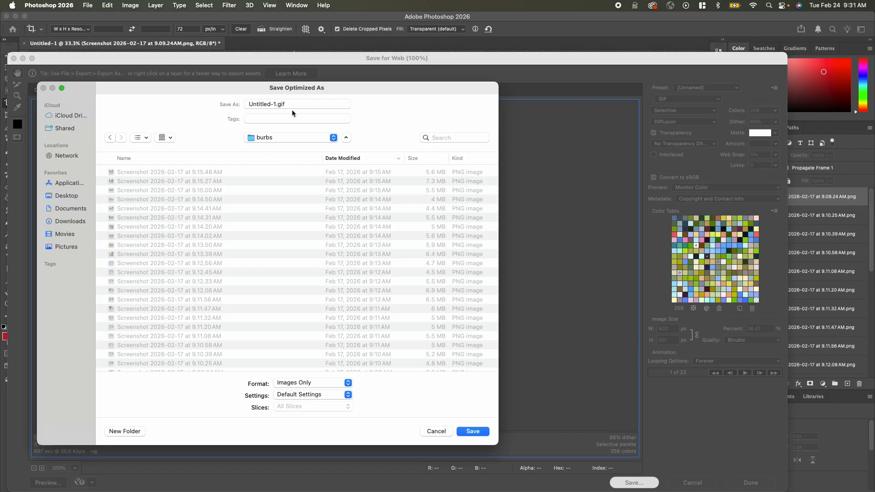
{"action": "left_click_drag", "start_coordinate": [275, 104], "coordinate": [226, 102]}
{"action": "type", "text": "bur"}
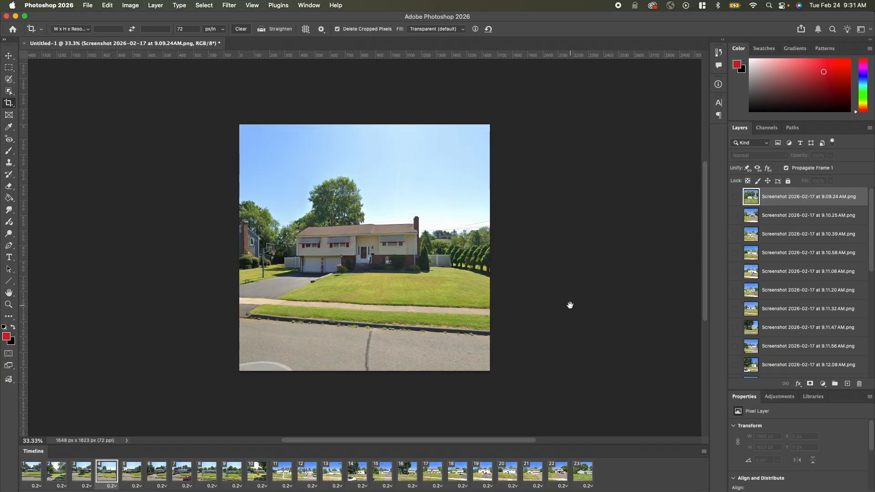
Switch to Chrome and open burbs.gif from the burbs folder on the Desktop to preview the animation
{"action": "key", "text": "super+Tab"}
{"action": "key", "text": "super+Tab"}
{"action": "key", "text": "super+Tab"}
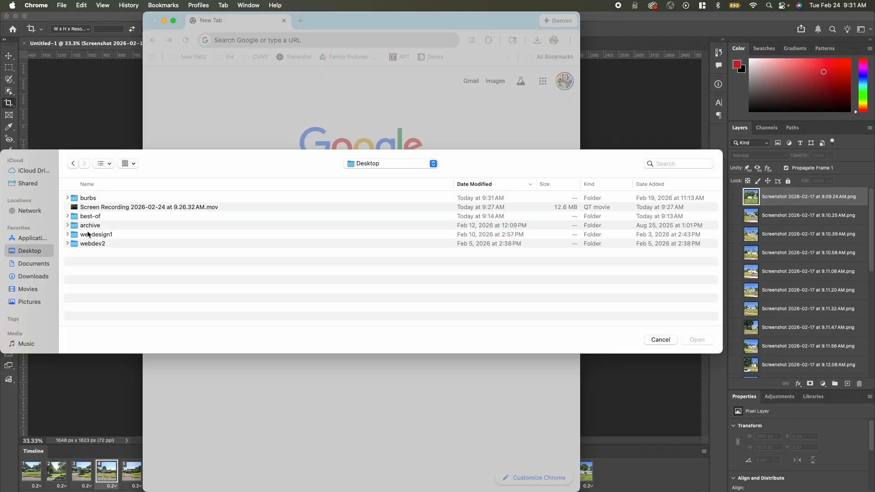
{"action": "double_click", "coordinate": [112, 197]}
{"action": "left_click", "coordinate": [126, 199]}
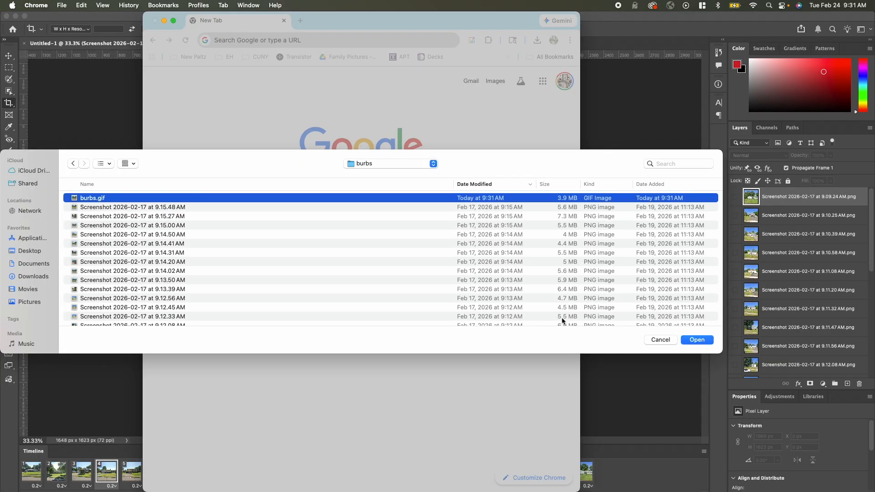
{"action": "left_click", "coordinate": [708, 342]}
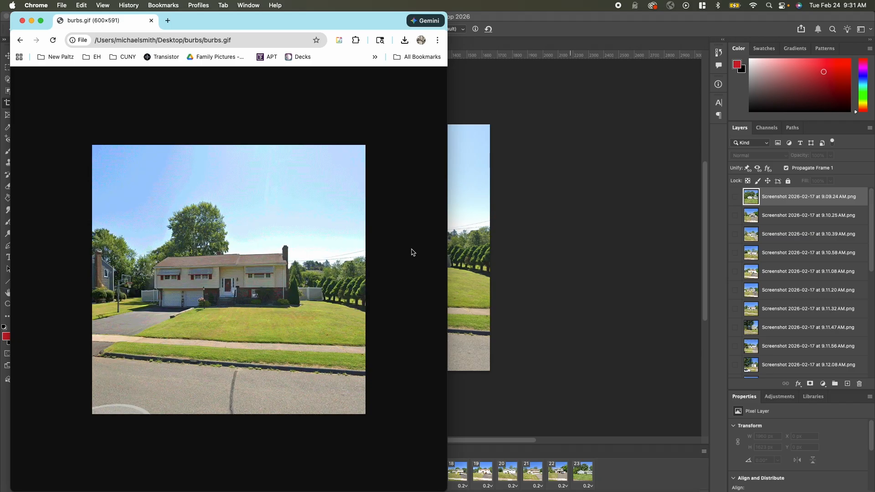
Return to Photoshop and set all animation frames to No delay
{"action": "key", "text": "super+Tab"}
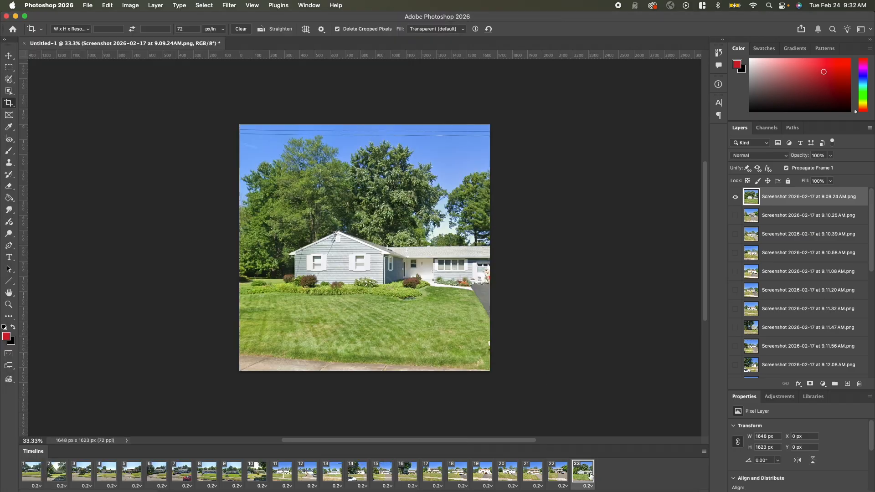
{"action": "left_click", "coordinate": [28, 473], "text": "shift"}
{"action": "left_click", "coordinate": [40, 485]}
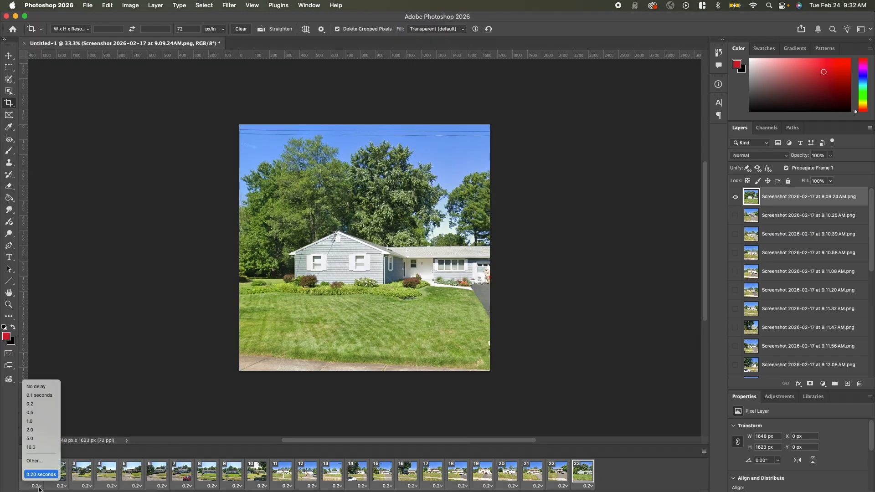
{"action": "left_click", "coordinate": [50, 386]}
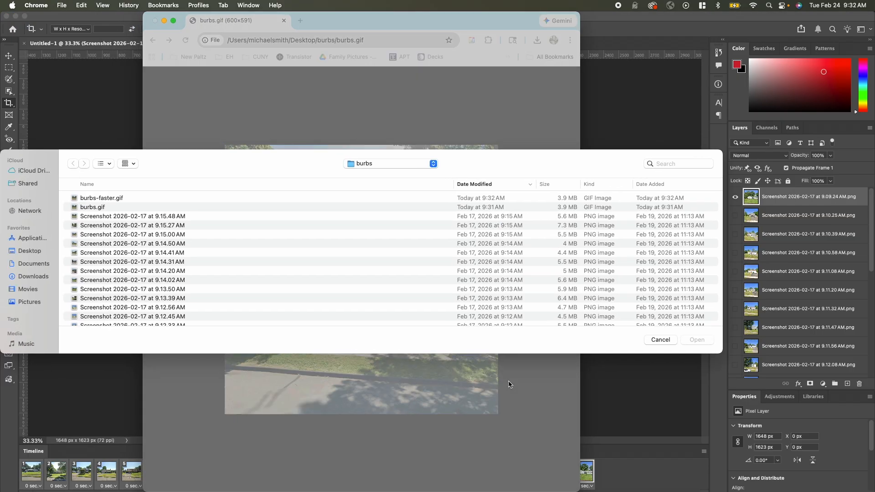
Open burbs-faster.gif in Chrome to preview the faster animation and return to Photoshop
{"action": "key", "text": "Down"}
{"action": "key", "text": "Return"}
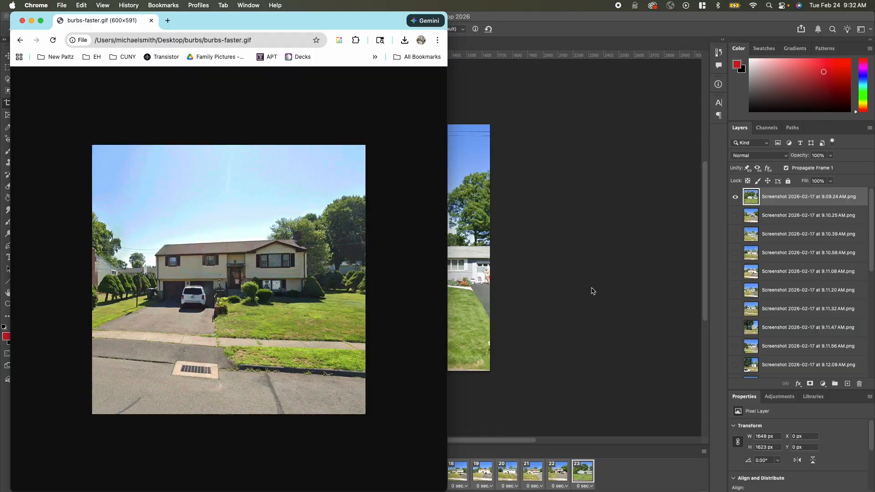
{"action": "left_click", "coordinate": [597, 249]}
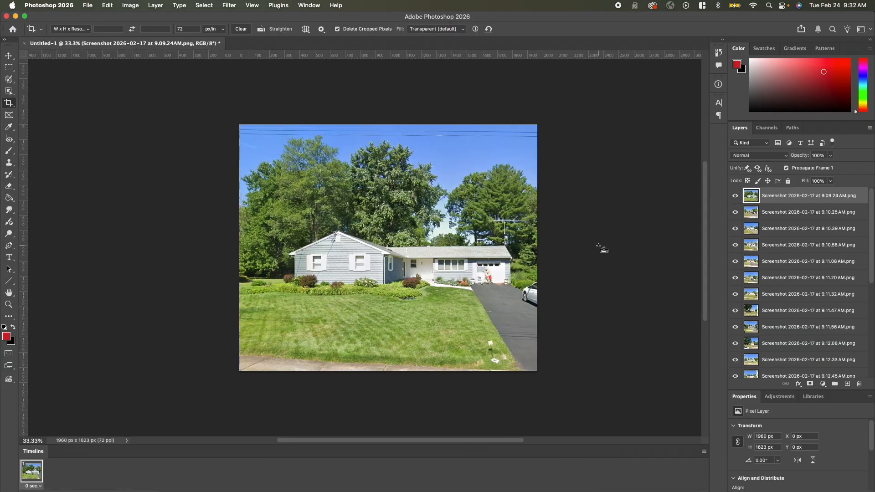
Crop the single-frame document to about 1861 × 1623 px, trimming the strip beyond the driveway
{"action": "scroll", "coordinate": [778, 317], "scroll_direction": "down", "scroll_amount": 5}
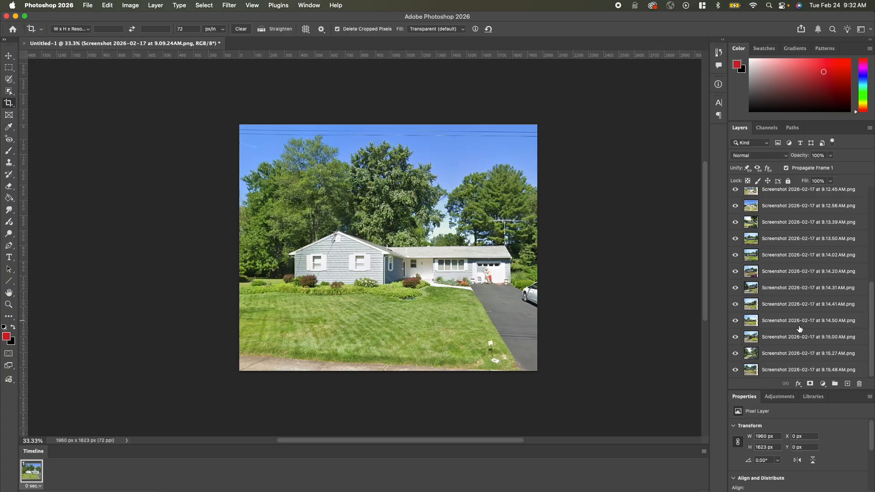
{"action": "scroll", "coordinate": [799, 329], "scroll_direction": "up", "scroll_amount": 3}
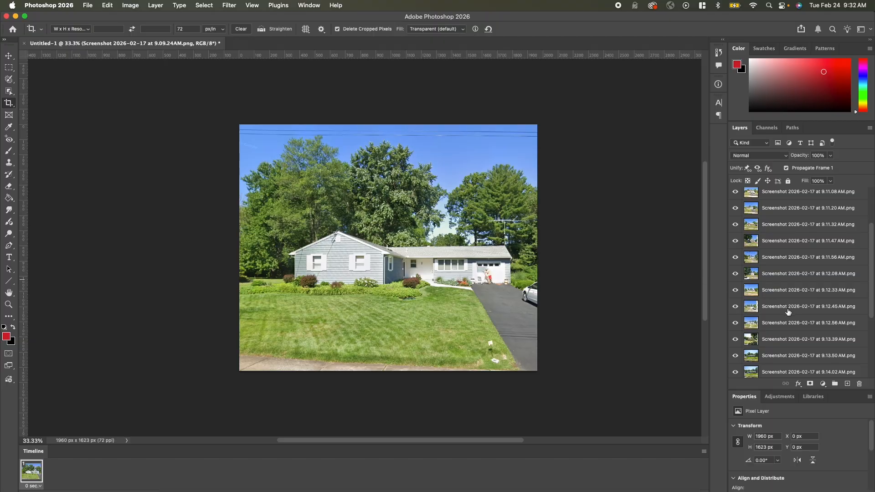
{"action": "left_click", "coordinate": [674, 273]}
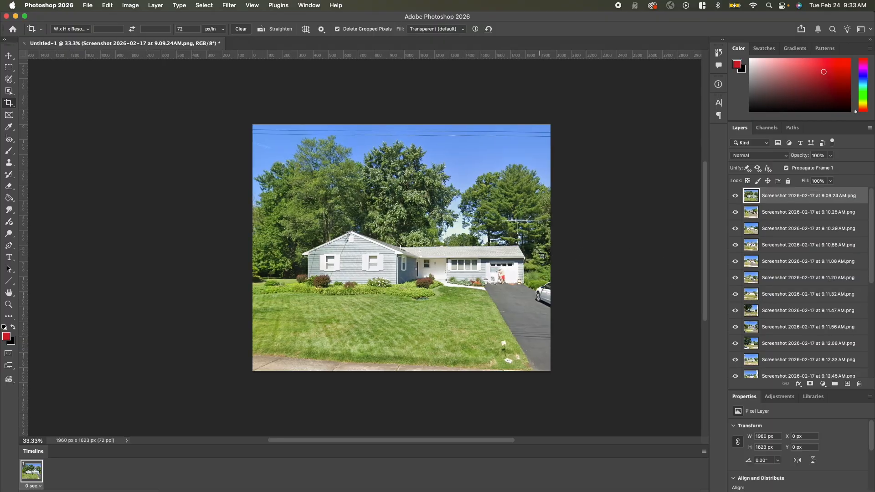
{"action": "left_click_drag", "start_coordinate": [552, 247], "coordinate": [544, 247]}
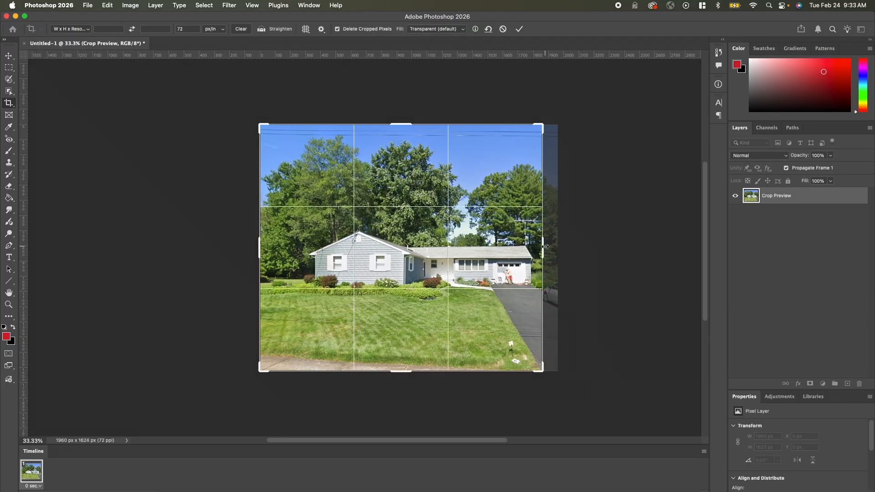
{"action": "key", "text": "Return"}
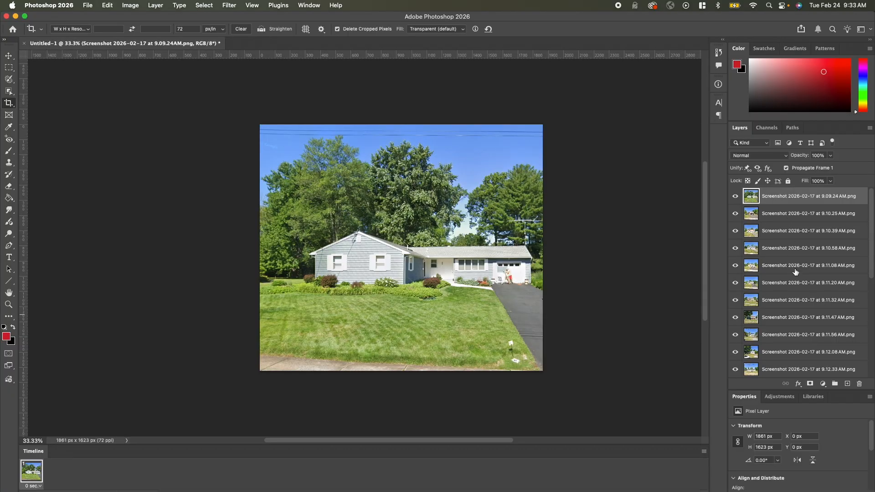
Select all the screenshot layers and convert them into one smart object
{"action": "scroll", "coordinate": [798, 314], "scroll_direction": "down", "scroll_amount": 5}
{"action": "left_click", "coordinate": [777, 370], "text": "shift"}
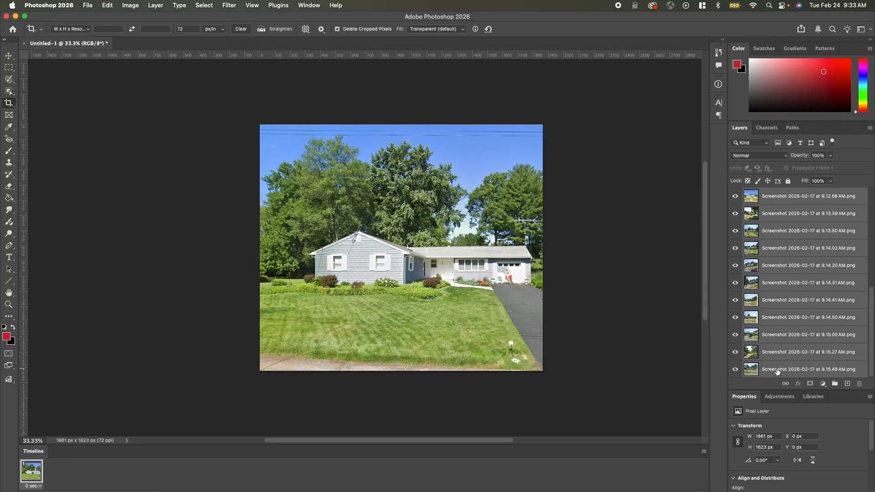
{"action": "scroll", "coordinate": [777, 371], "scroll_direction": "up", "scroll_amount": 5}
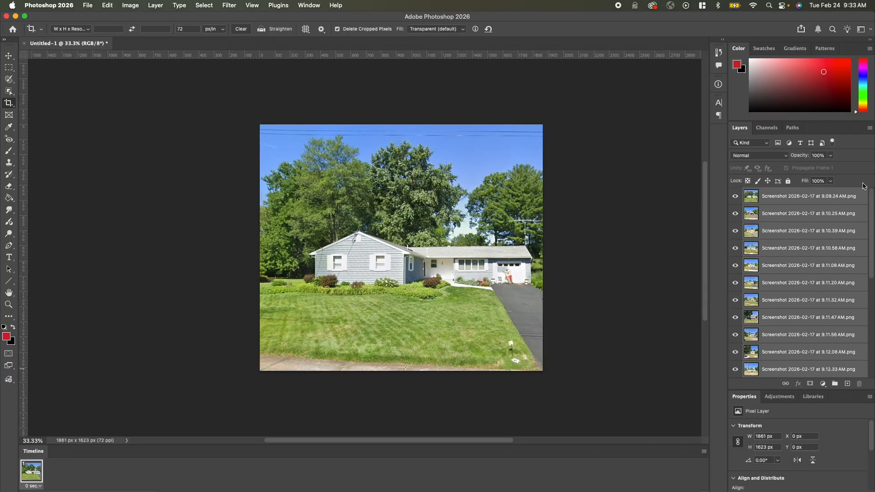
{"action": "left_click", "coordinate": [870, 128]}
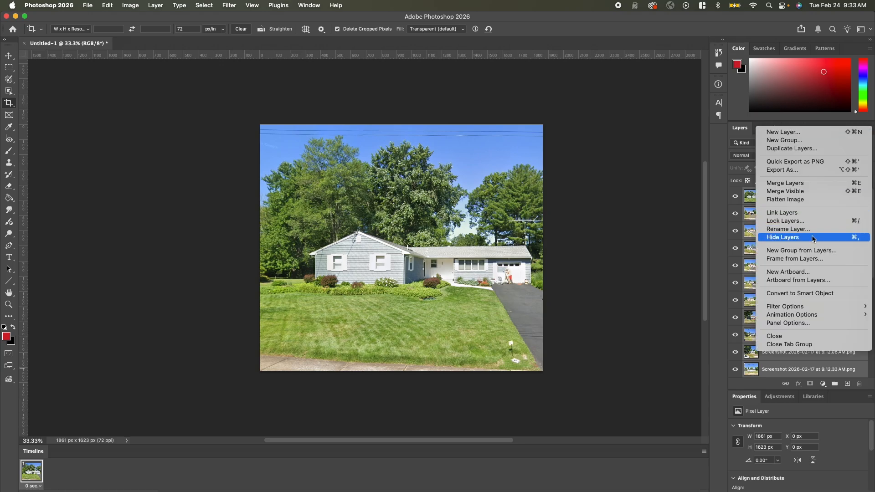
{"action": "left_click", "coordinate": [794, 296]}
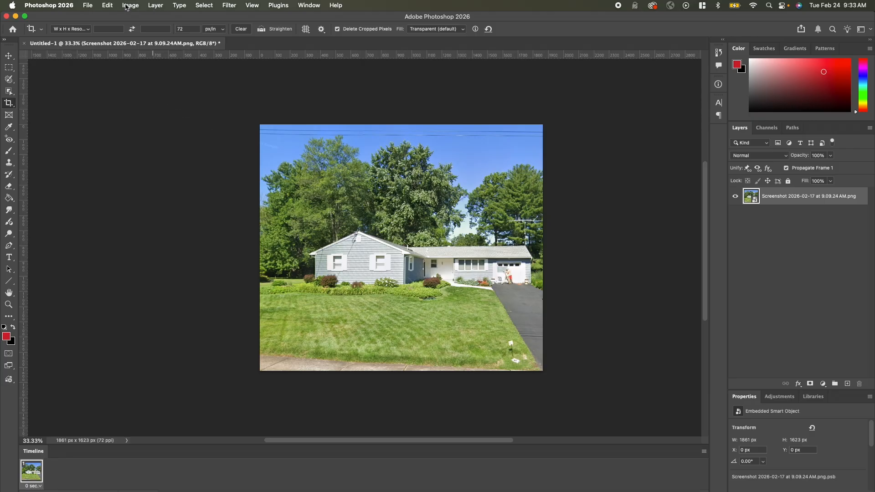
Set the smart object's stack mode to Mean
{"action": "left_click", "coordinate": [156, 6]}
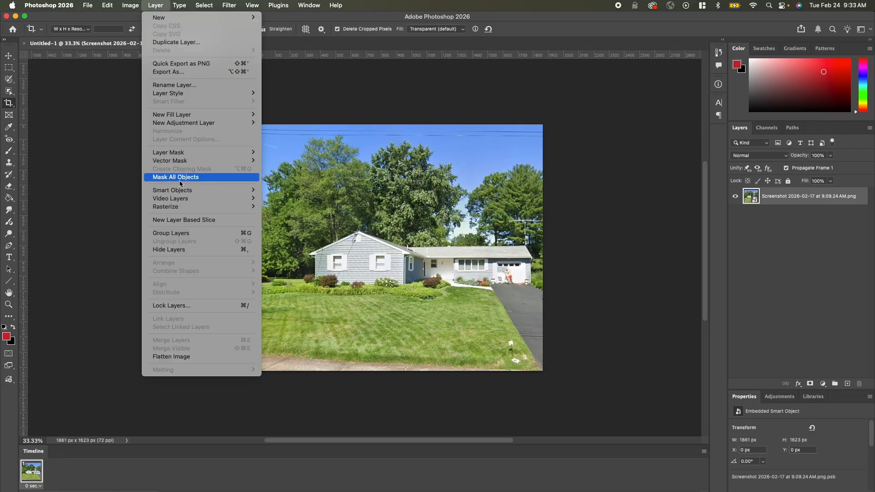
{"action": "mouse_move", "coordinate": [228, 191]}
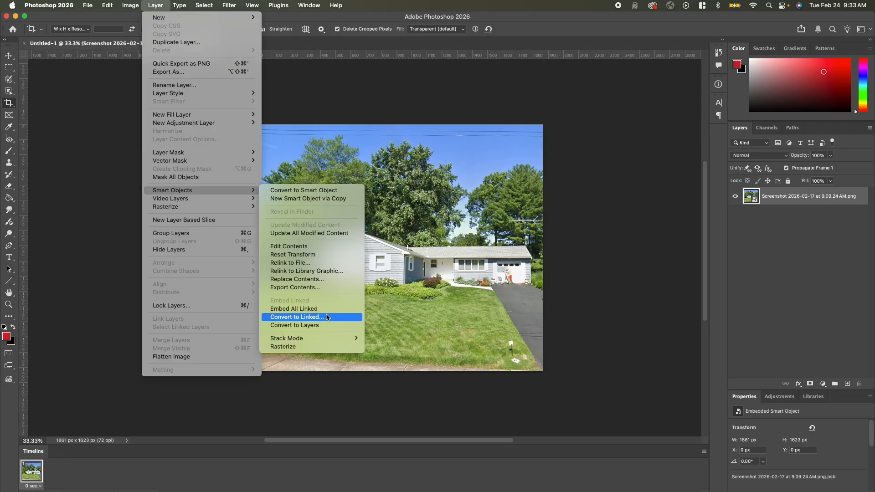
{"action": "mouse_move", "coordinate": [321, 339]}
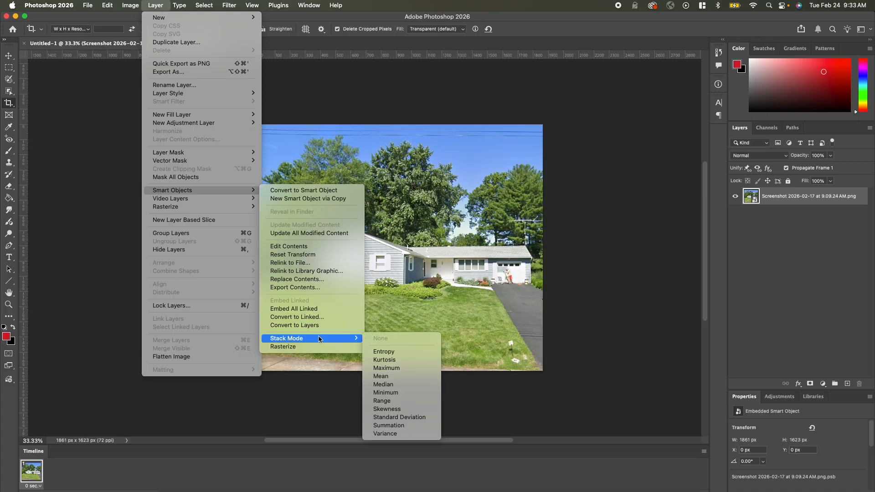
{"action": "left_click", "coordinate": [395, 378]}
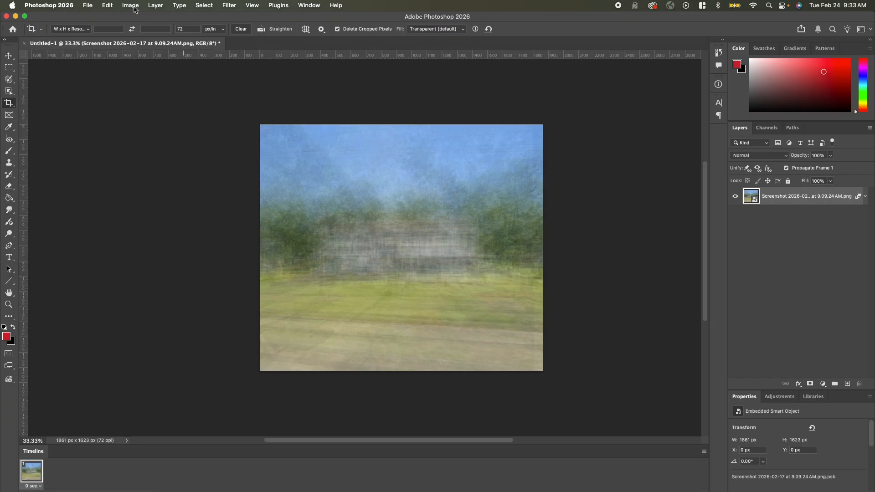
Set the smart object's stack mode to Median
{"action": "left_click", "coordinate": [156, 6]}
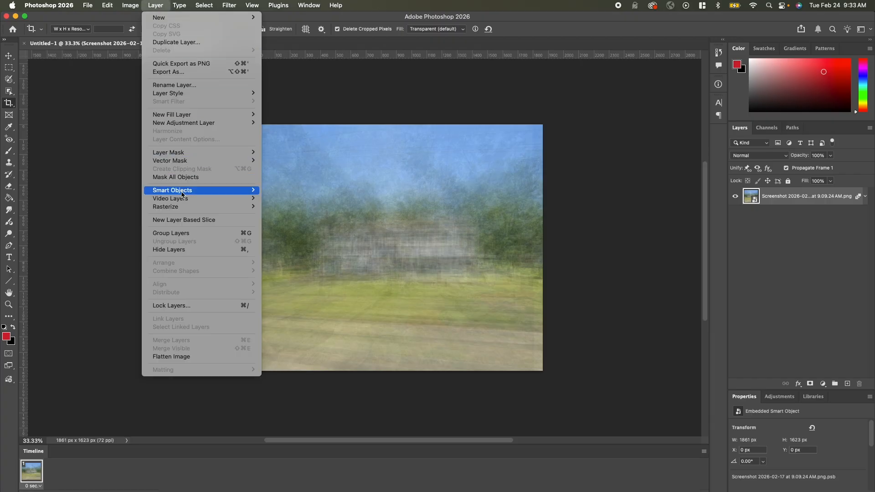
{"action": "mouse_move", "coordinate": [182, 194]}
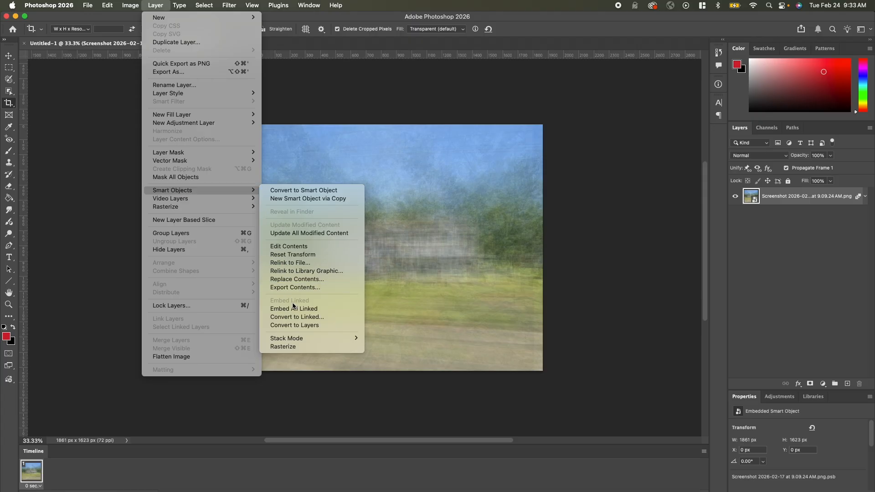
{"action": "mouse_move", "coordinate": [296, 338]}
{"action": "left_click", "coordinate": [385, 384]}
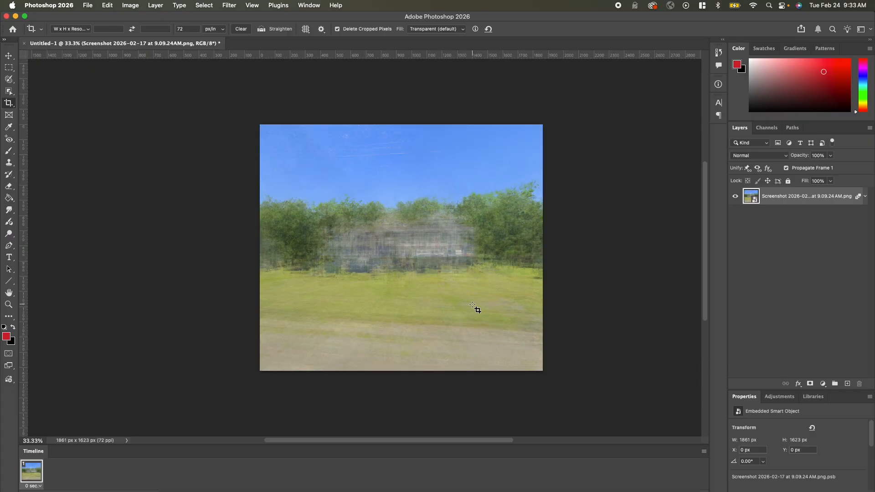
Export the blended image with Export As as a JPG named burbs-blended in the burbs folder
{"action": "left_click", "coordinate": [88, 5]}
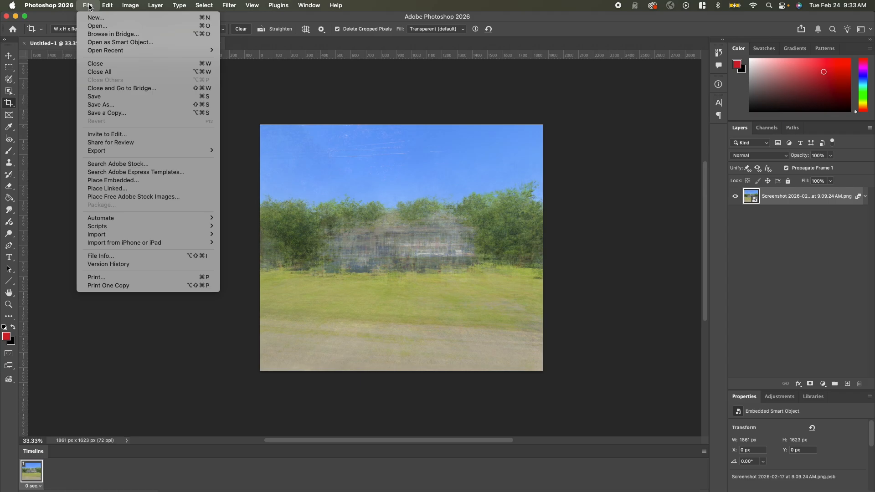
{"action": "mouse_move", "coordinate": [124, 150]}
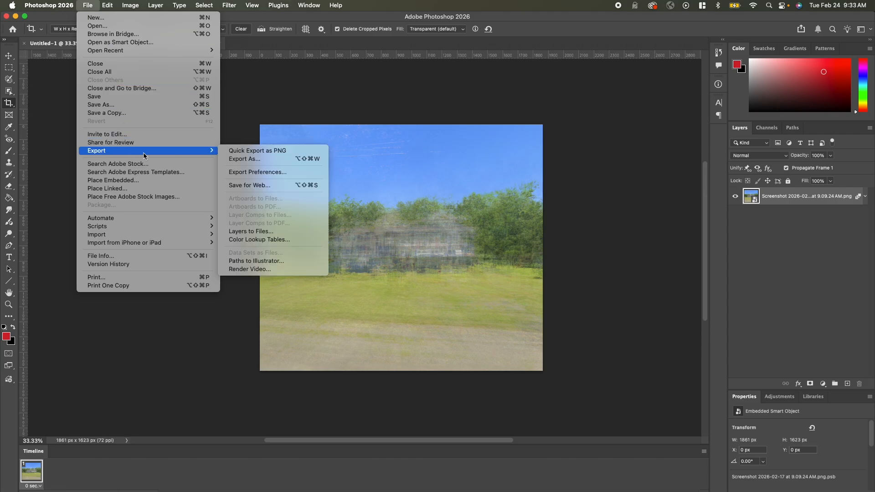
{"action": "left_click", "coordinate": [241, 159]}
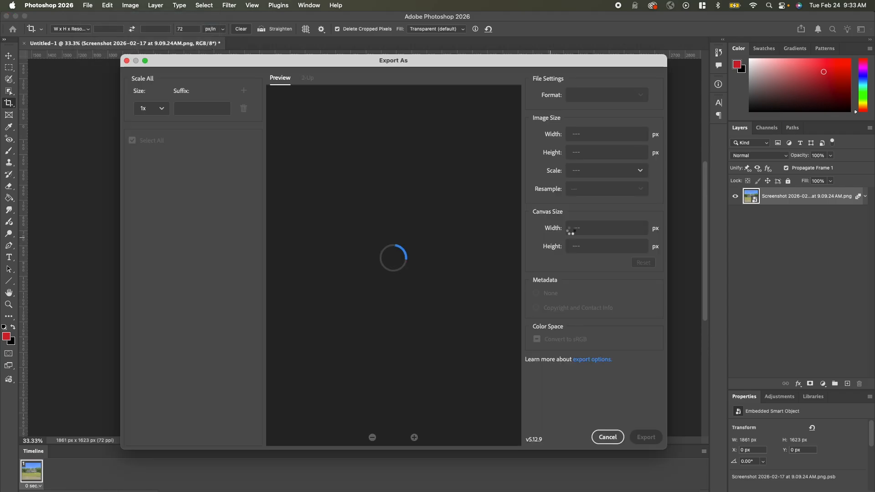
{"action": "left_click", "coordinate": [620, 96]}
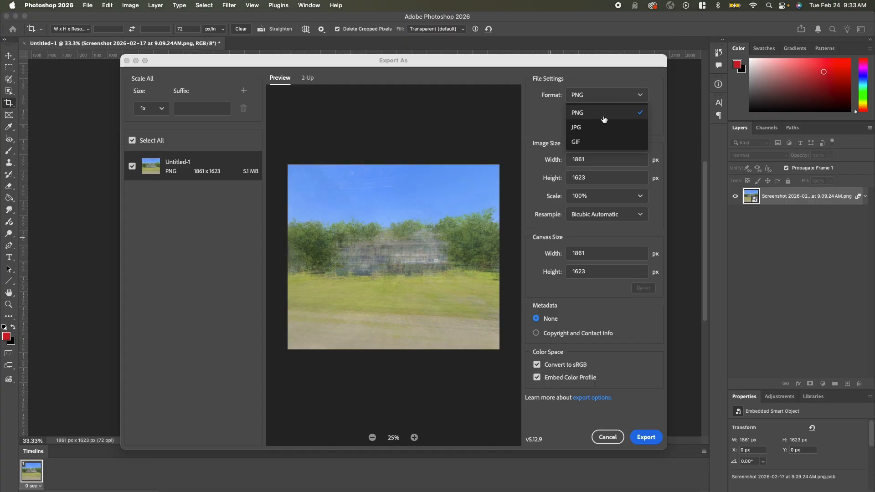
{"action": "left_click", "coordinate": [589, 128]}
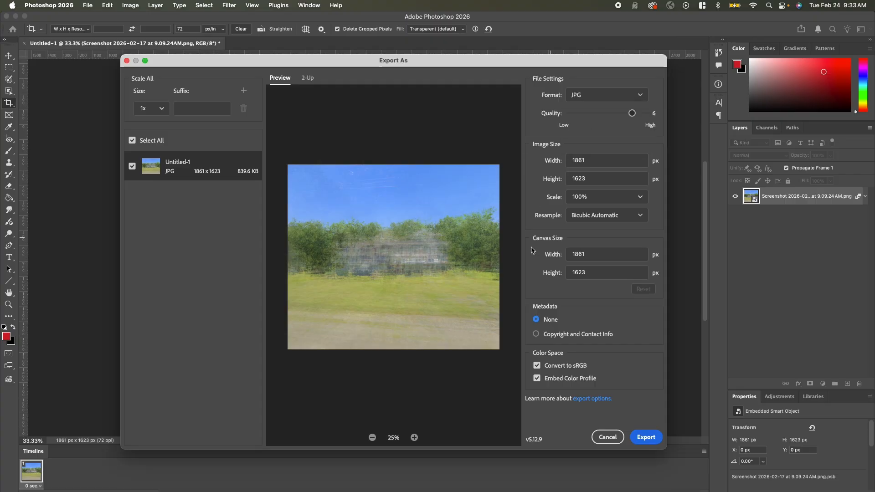
{"action": "left_click", "coordinate": [646, 437]}
{"action": "type", "text": "burb"}
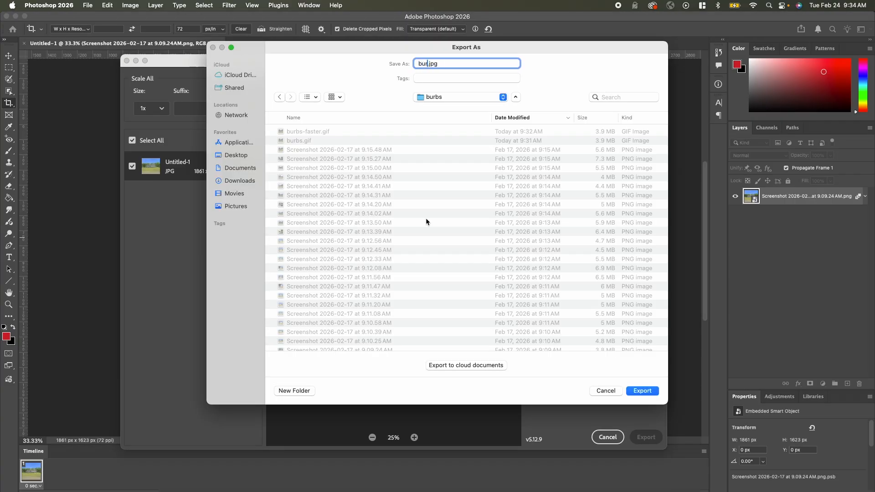
{"action": "type", "text": "s-blended"}
{"action": "key", "text": "Return"}
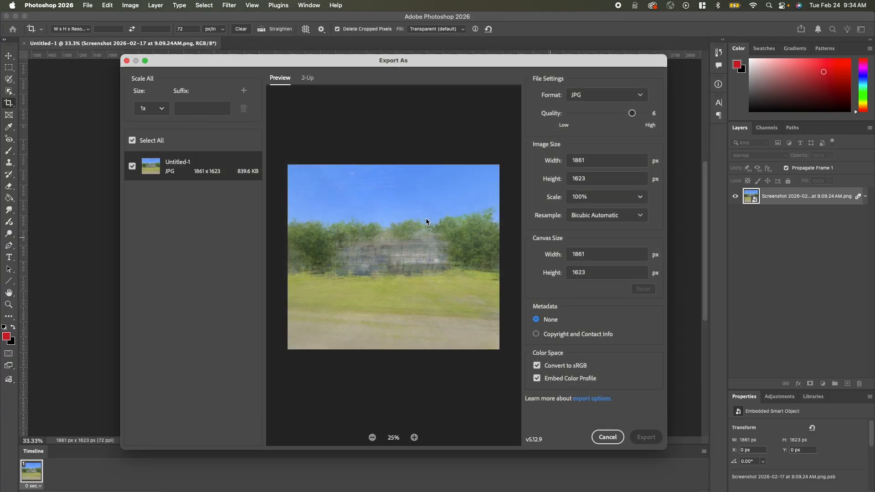
Switch to Chrome to view the exported blended image
{"action": "key", "text": "super+Tab"}
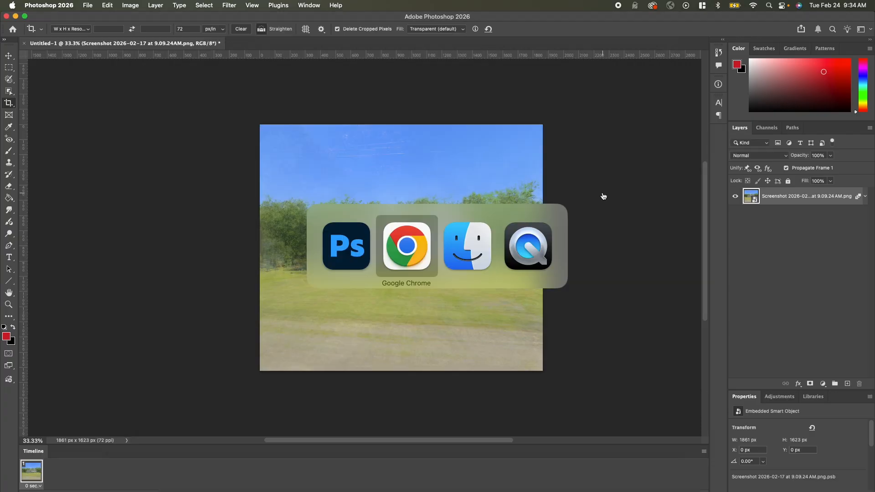